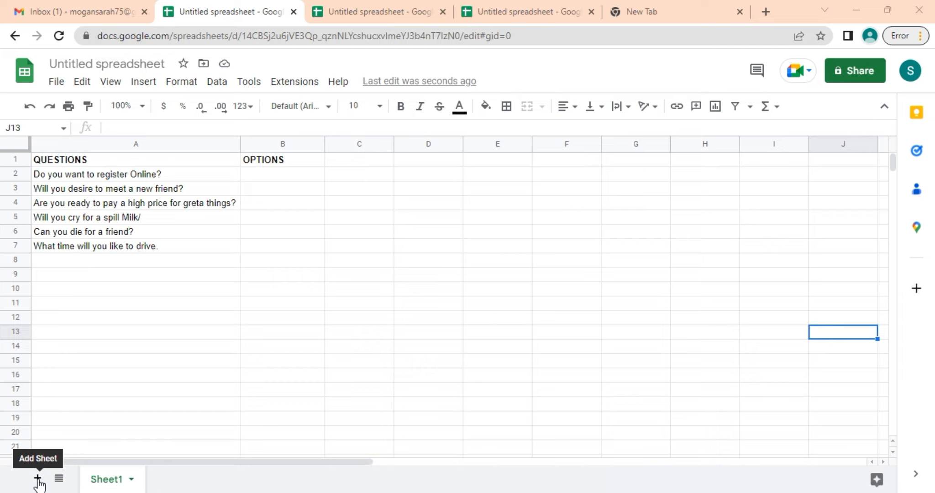
# Step: Add a new sheet to the spreadsheet and rename it "Format List"
pyautogui.click(38, 479)
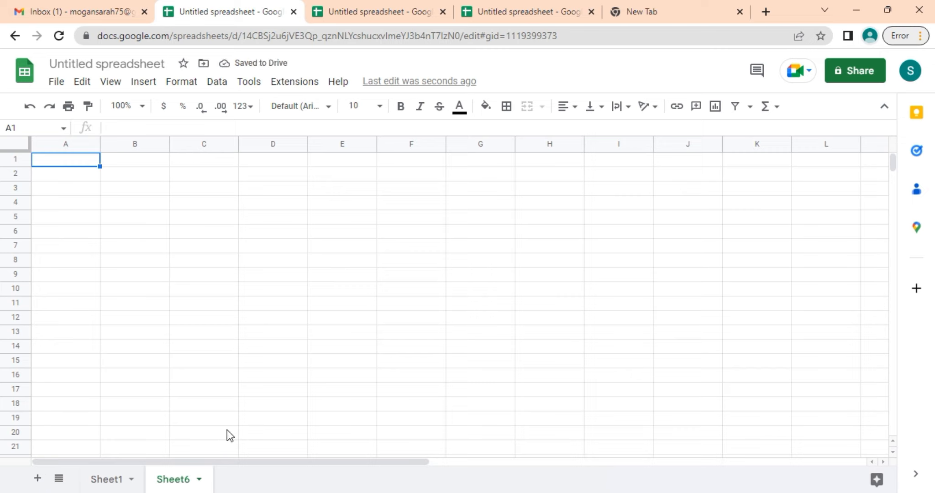
pyautogui.rightClick(172, 481)
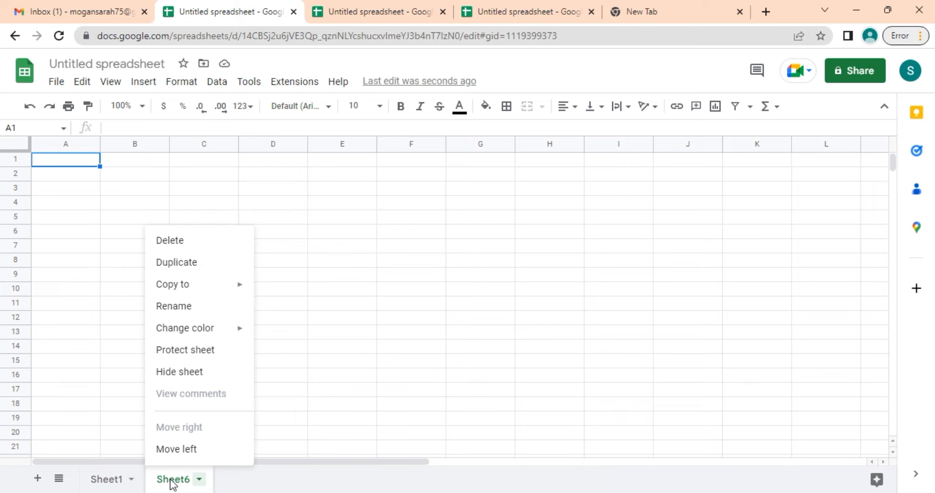
pyautogui.click(176, 306)
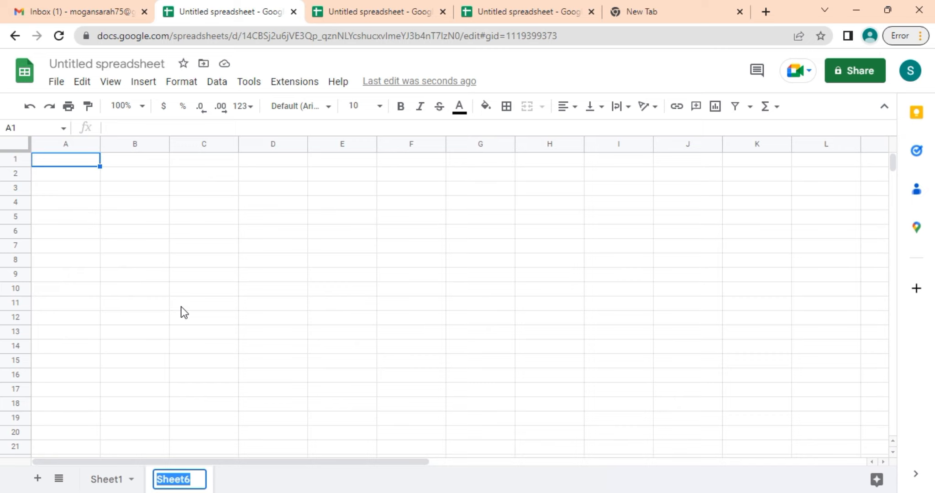
pyautogui.write('F')
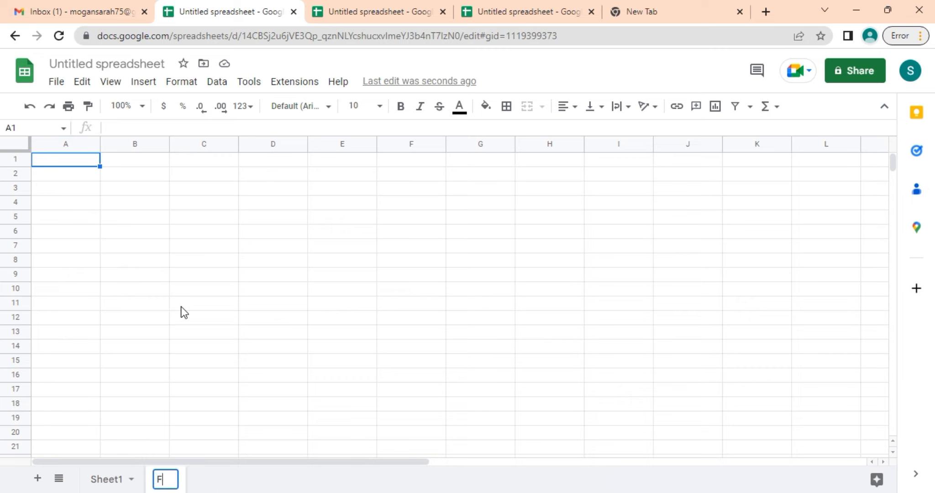
pyautogui.write('orm')
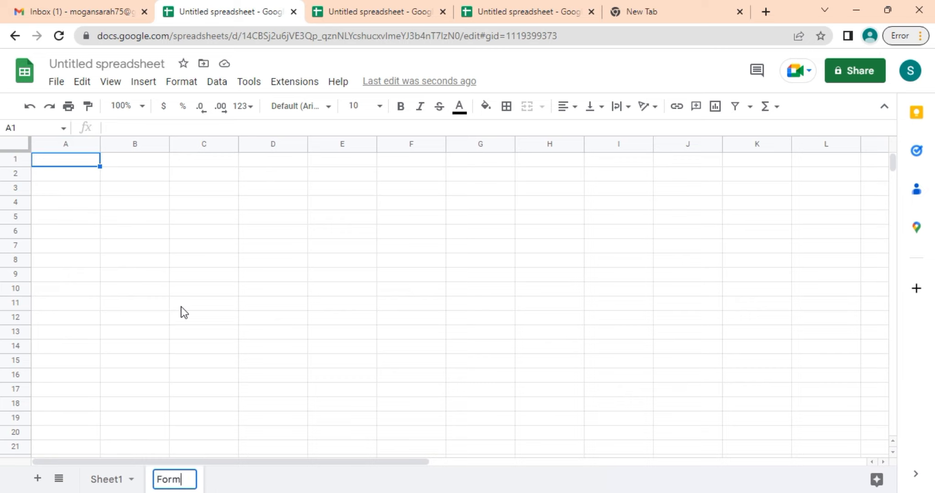
pyautogui.write('at List')
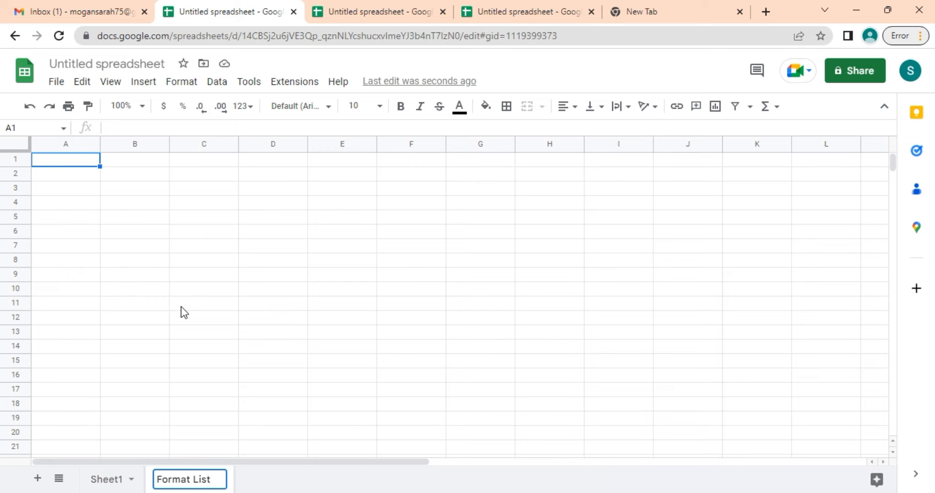
pyautogui.press('Return')
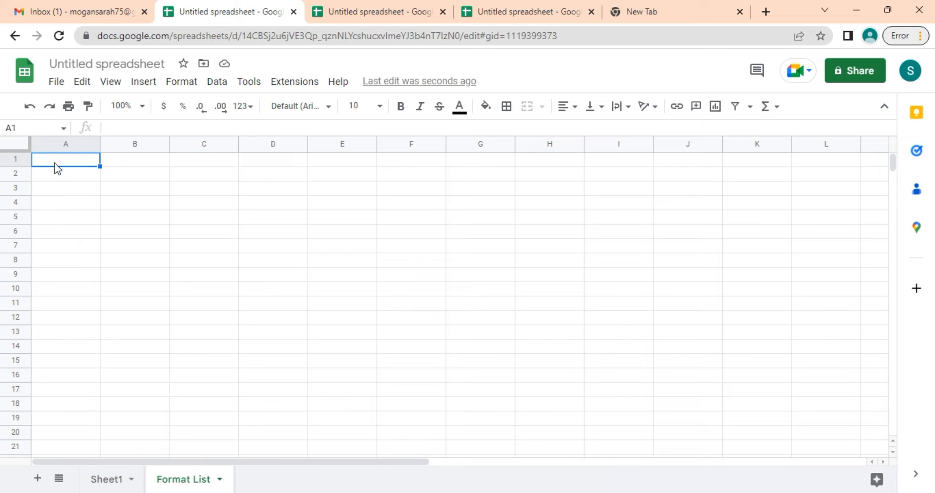
# Step: Fill A1:A5 of the Format List sheet with Yes, No, Not Applicable, Never and Will not try it
pyautogui.write('Yes No Not Applicable Never Will not try it')
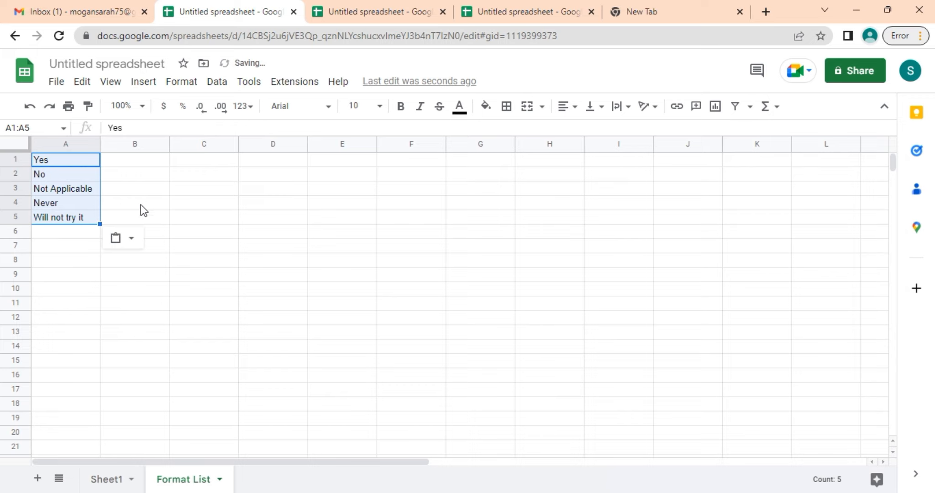
pyautogui.click(143, 218)
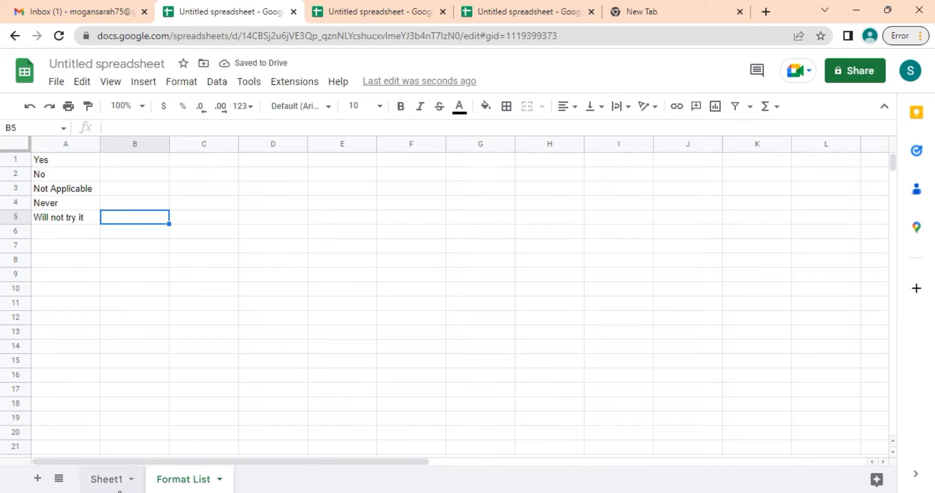
# Step: Open data validation for cell B2 on Sheet1 and review the criteria types, keeping "List from a range"
pyautogui.click(104, 478)
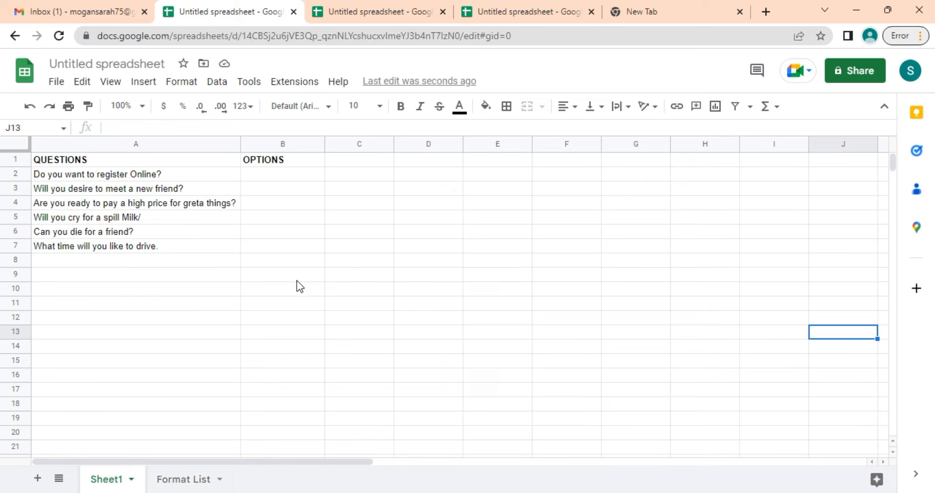
pyautogui.click(263, 173)
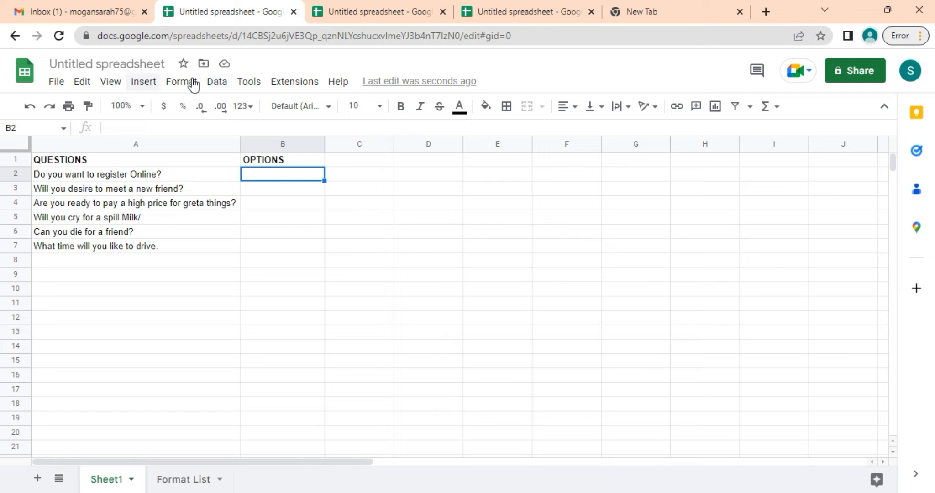
pyautogui.click(217, 82)
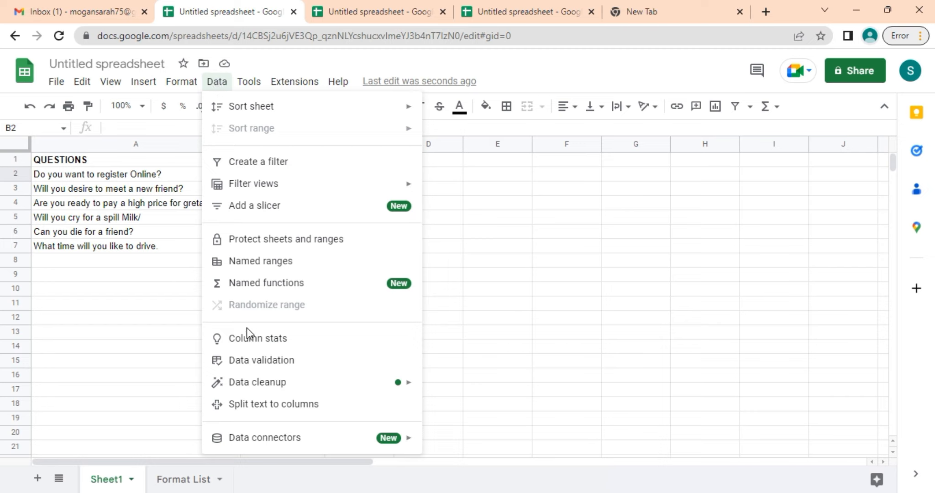
pyautogui.click(256, 363)
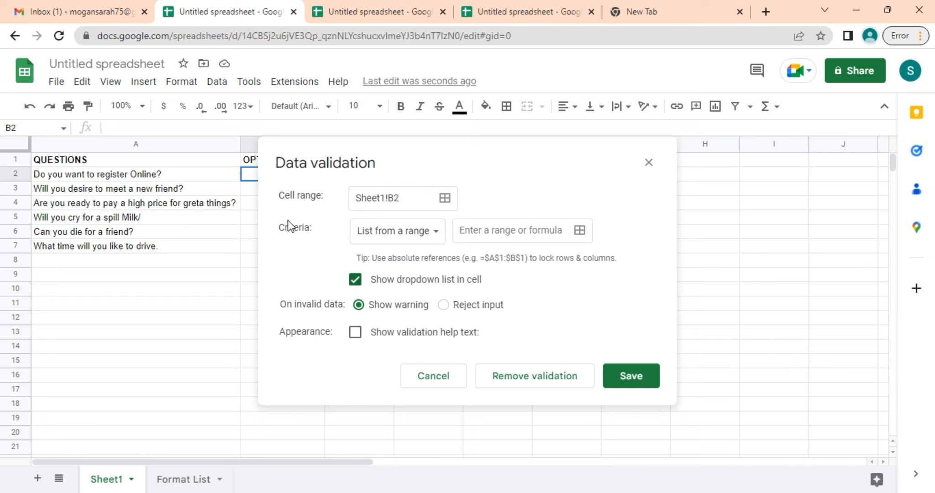
pyautogui.moveTo(296, 236); pyautogui.dragTo(566, 288)
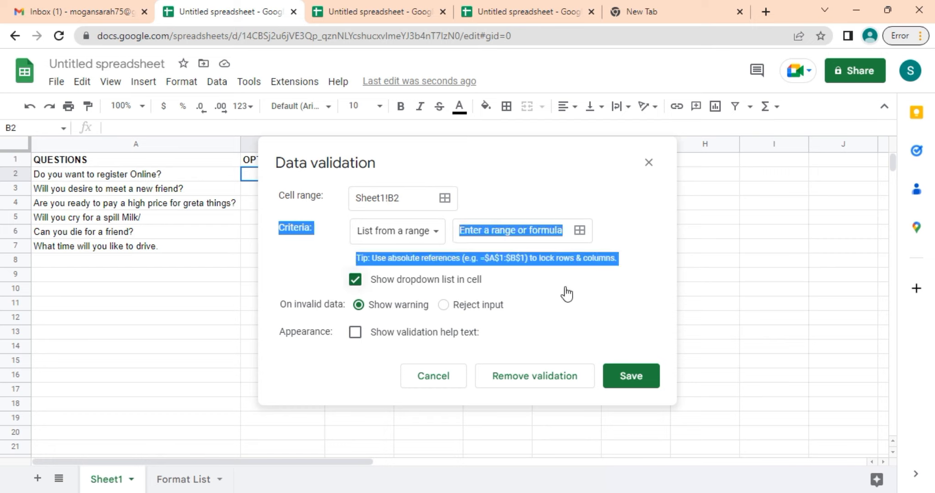
pyautogui.click(614, 291)
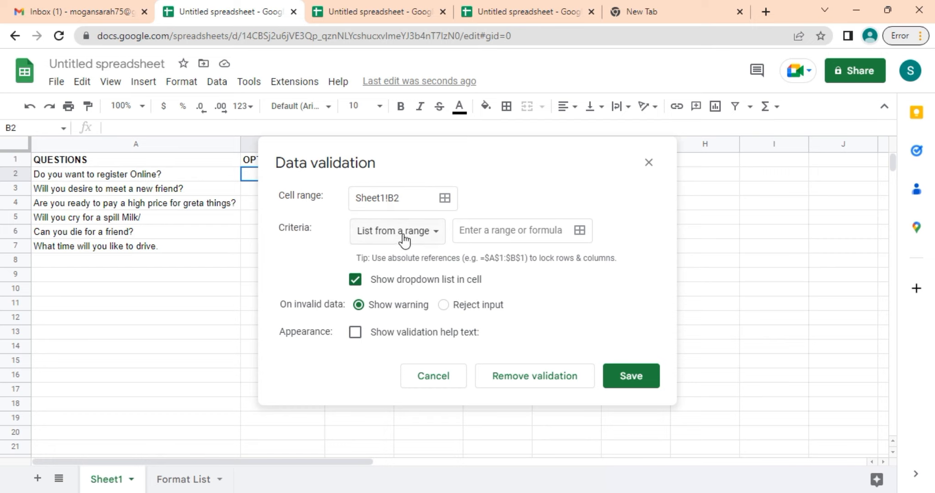
pyautogui.click(434, 235)
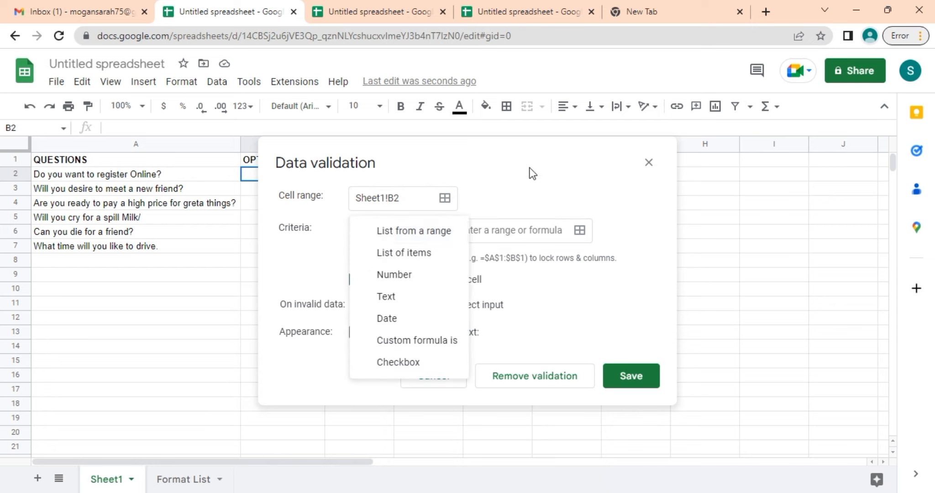
pyautogui.click(540, 187)
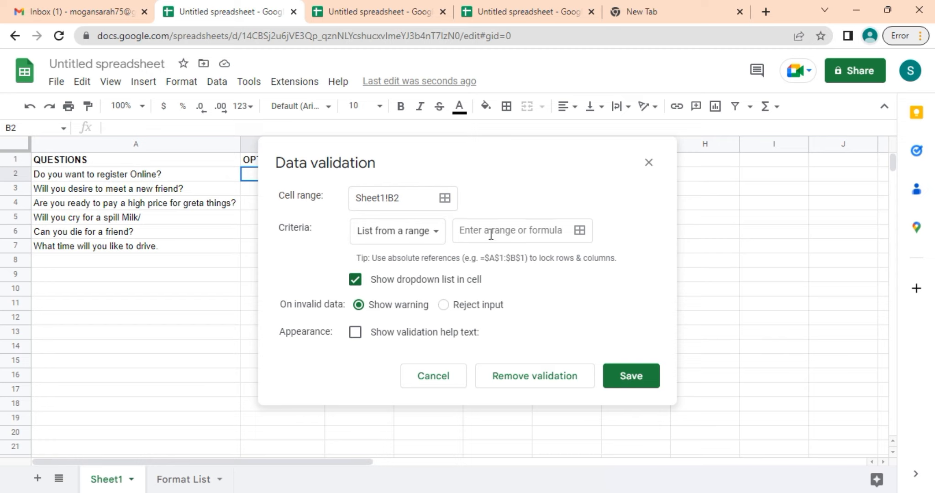
# Step: Set the validation source range to 'Format List'!A1:A5 and save the rule with the dropdown list shown in the cell
pyautogui.click(579, 231)
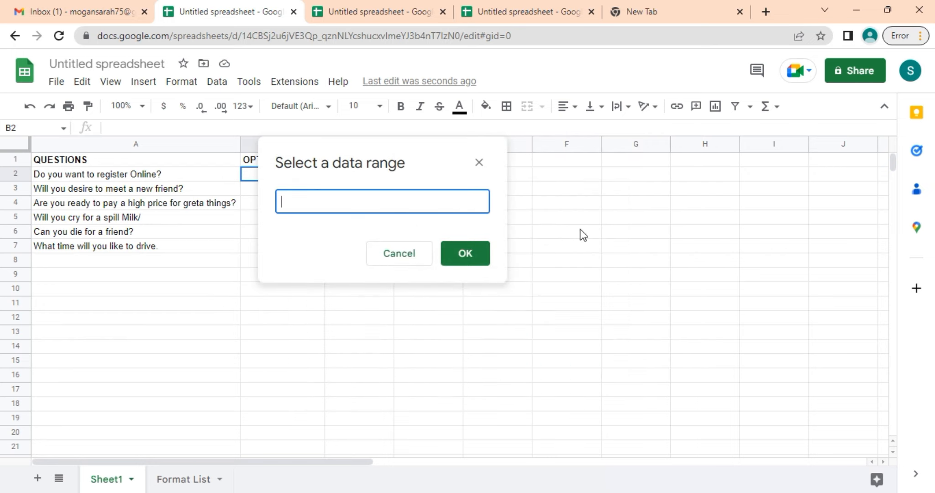
pyautogui.click(178, 483)
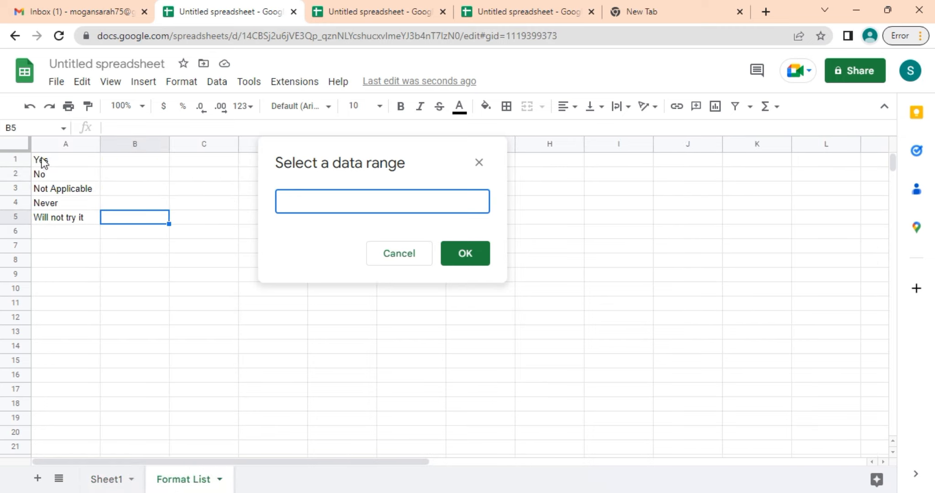
pyautogui.moveTo(42, 157); pyautogui.dragTo(46, 226)
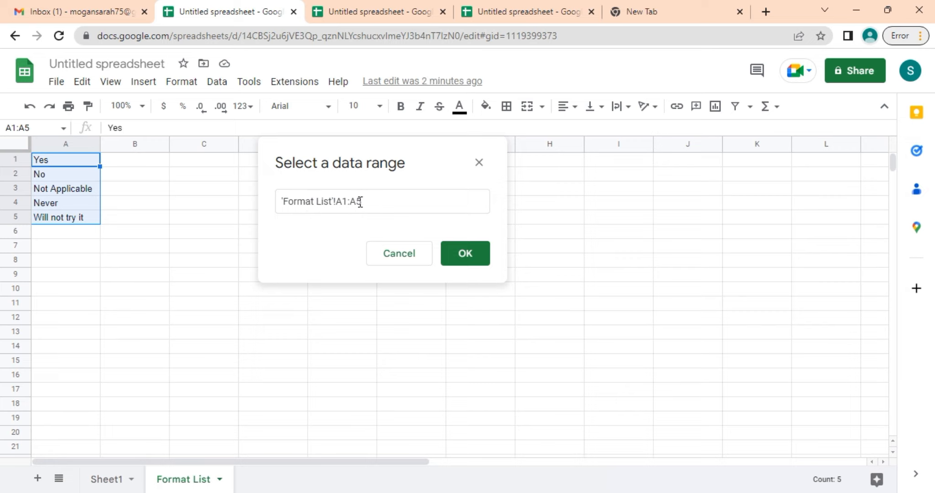
pyautogui.click(470, 251)
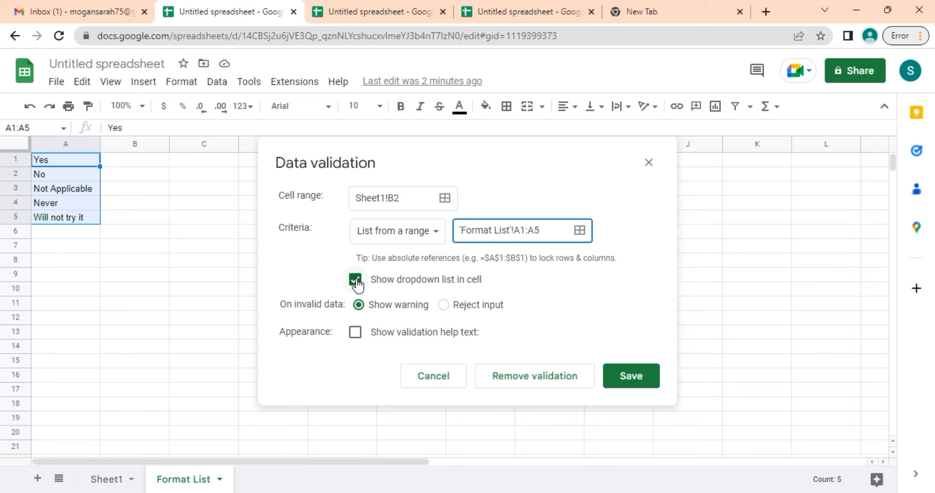
pyautogui.click(640, 387)
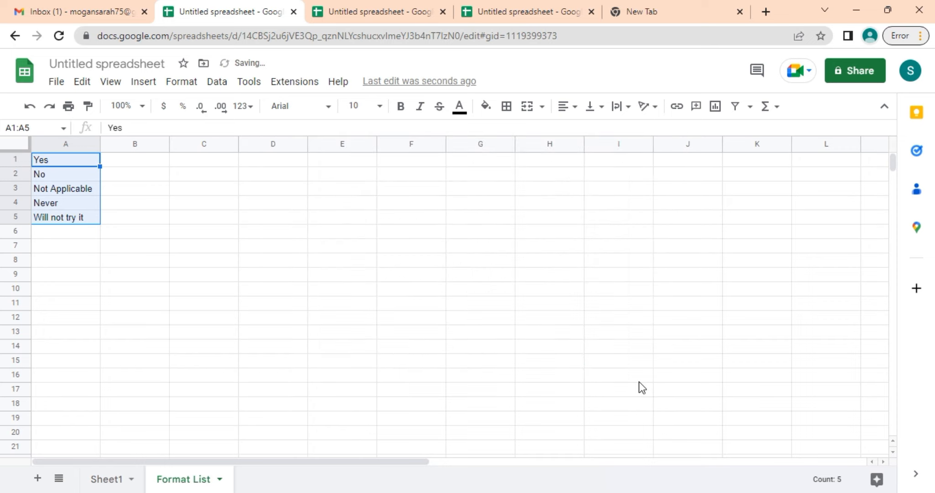
# Step: Return to Sheet1 and check the option list offered by the dropdown in cell B2
pyautogui.click(111, 481)
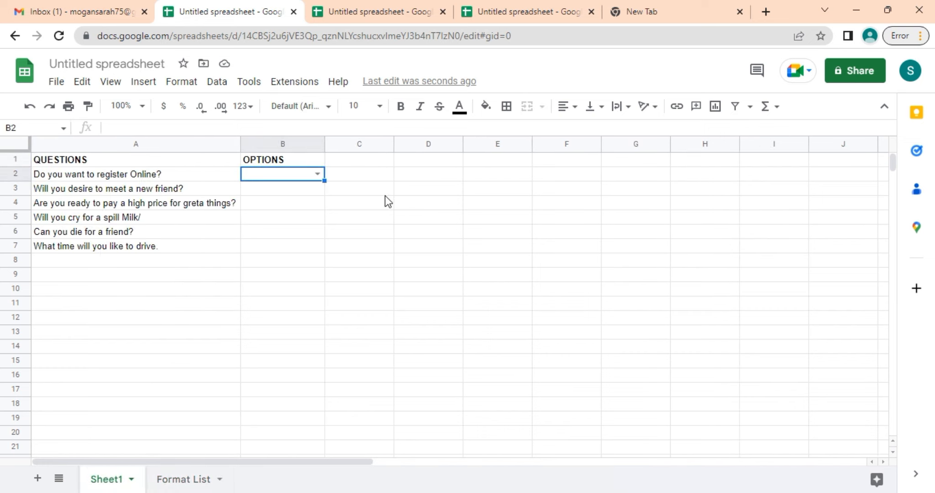
pyautogui.click(317, 173)
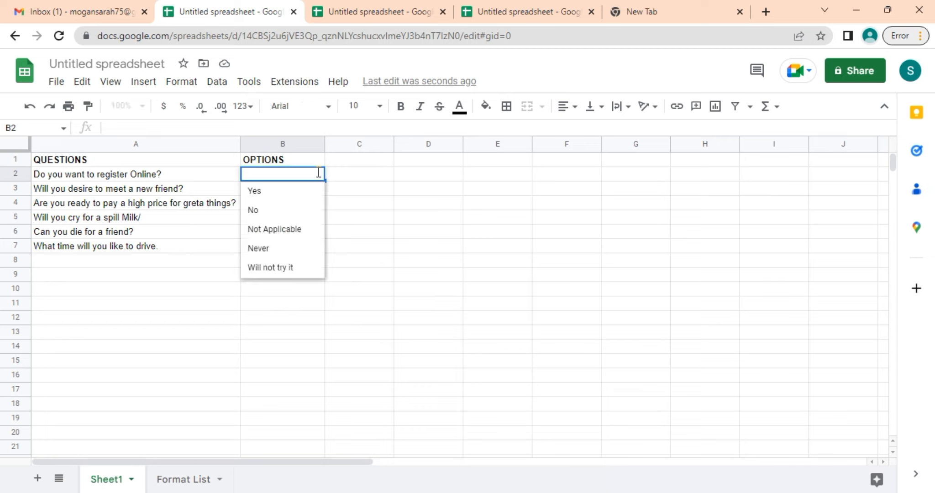
pyautogui.click(365, 178)
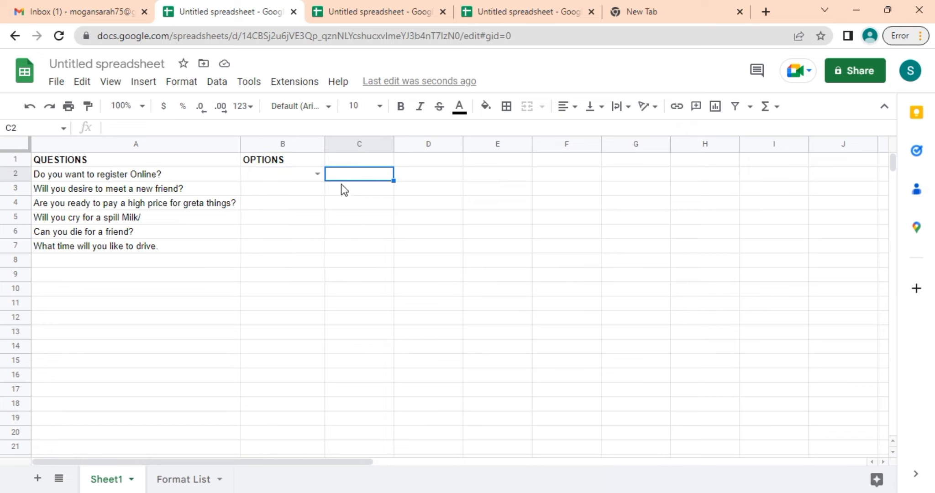
pyautogui.click(316, 174)
pyautogui.click(380, 186)
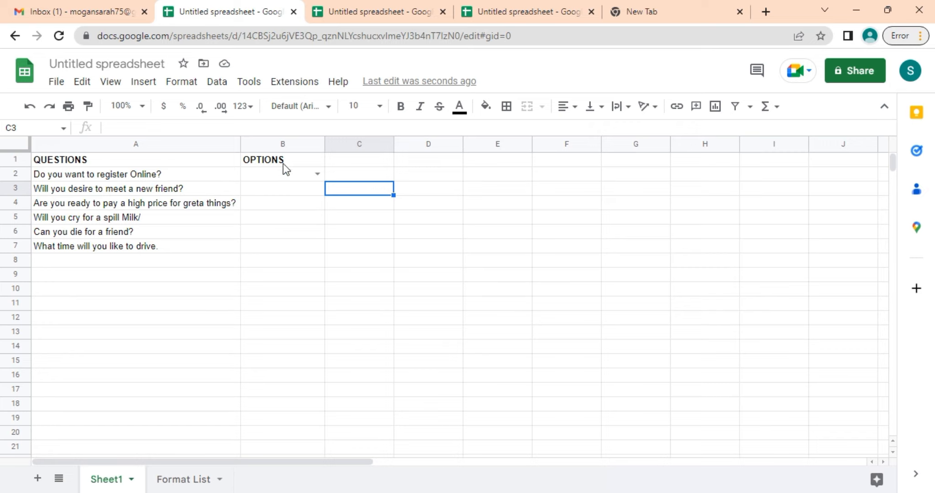
pyautogui.click(317, 173)
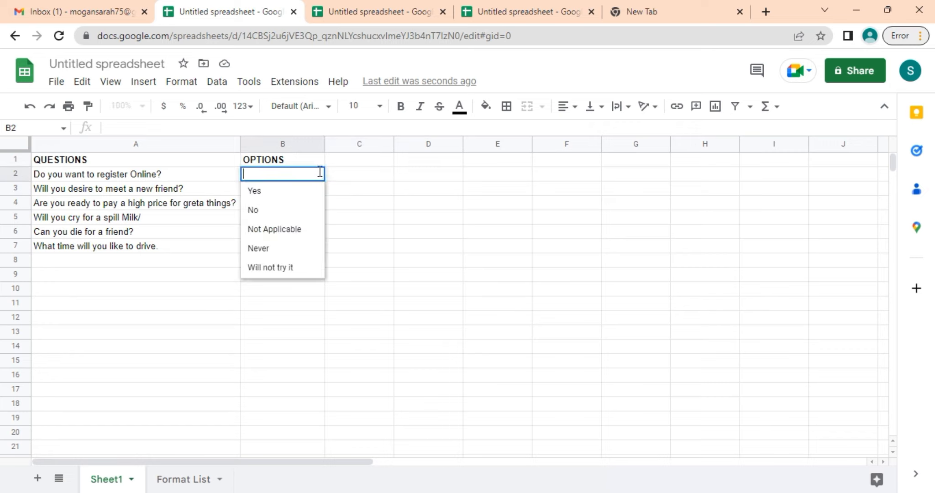
pyautogui.click(361, 172)
# Step: Copy the dropdown from B2 to cells B3:B7 and check the option list in B3
pyautogui.click(287, 173)
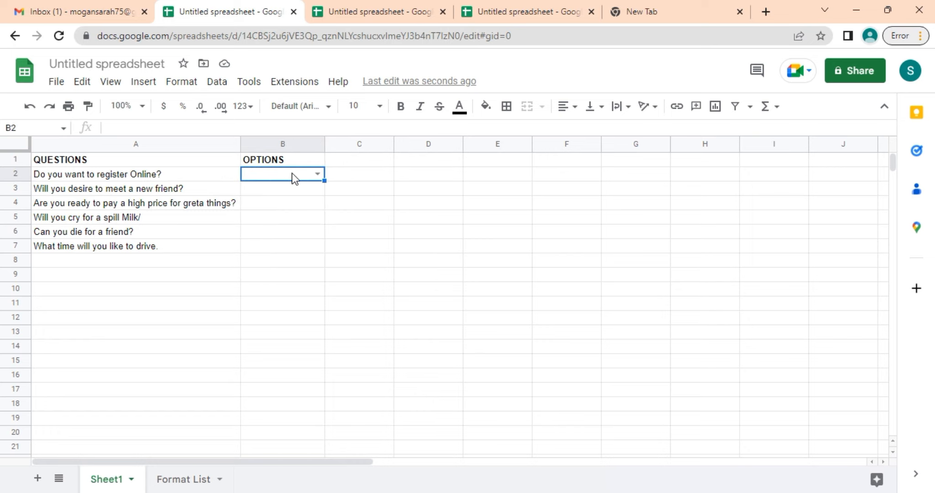
pyautogui.rightClick(291, 173)
pyautogui.click(344, 146)
pyautogui.moveTo(278, 184); pyautogui.dragTo(278, 247)
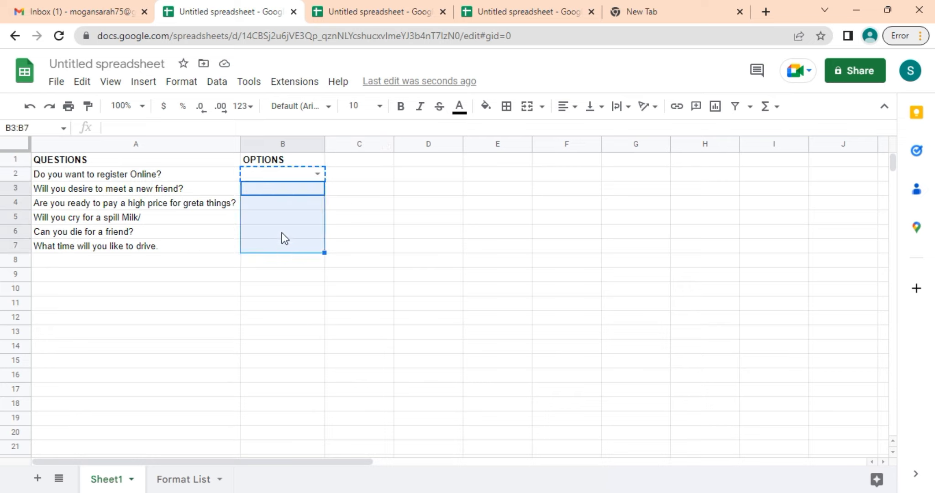
pyautogui.rightClick(287, 221)
pyautogui.click(337, 168)
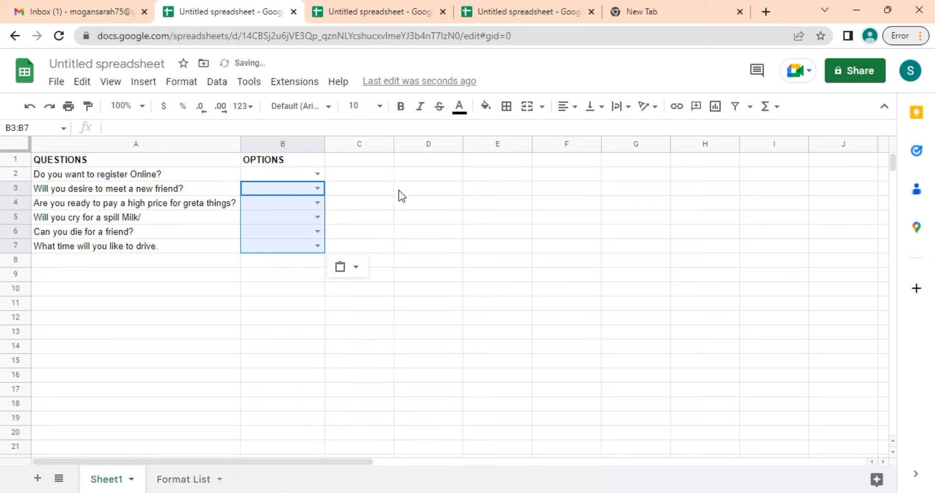
pyautogui.click(574, 260)
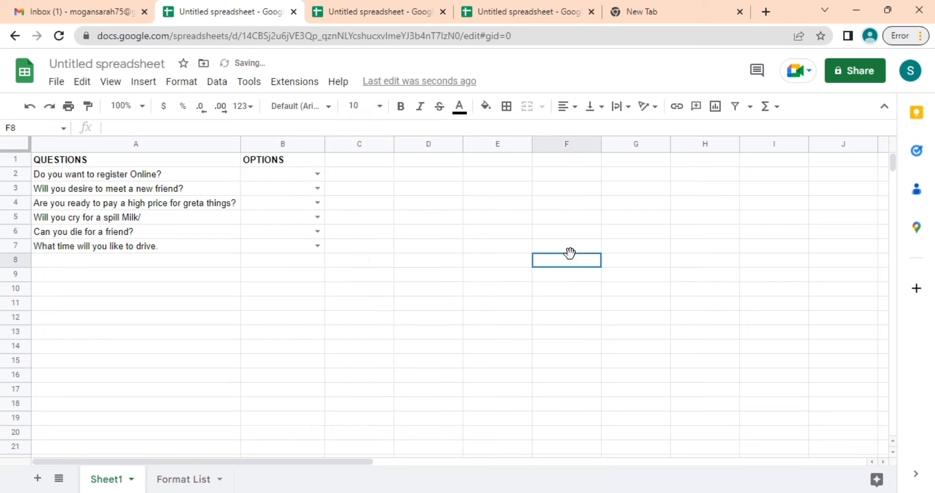
pyautogui.click(316, 190)
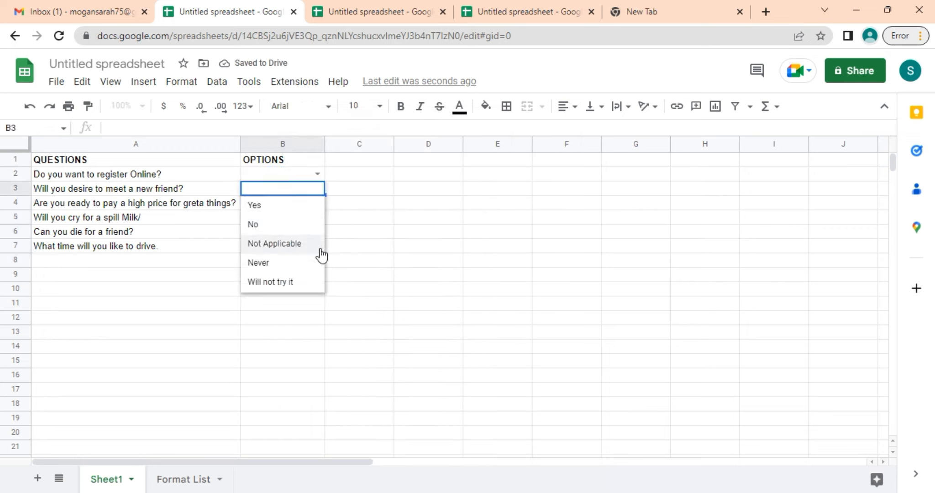
pyautogui.click(401, 216)
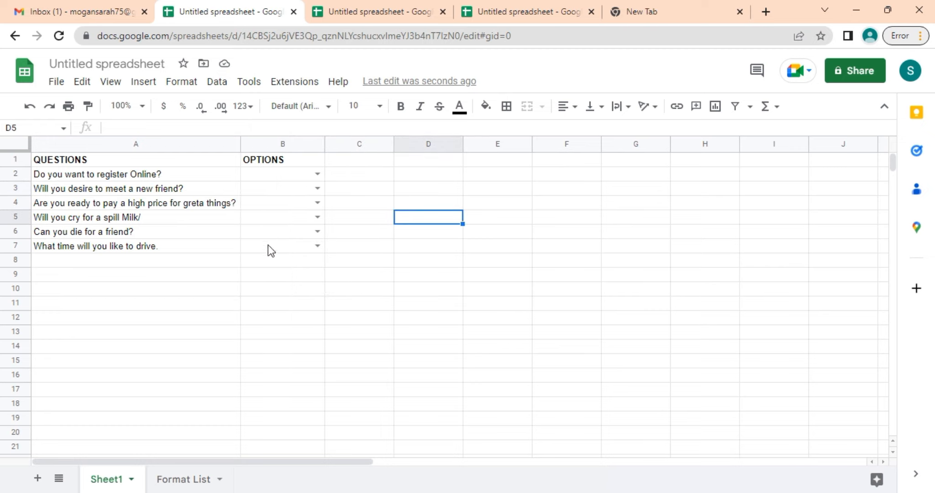
# Step: Fill the header cells A1:B1, QUESTIONS and OPTIONS, with bright green
pyautogui.click(38, 160)
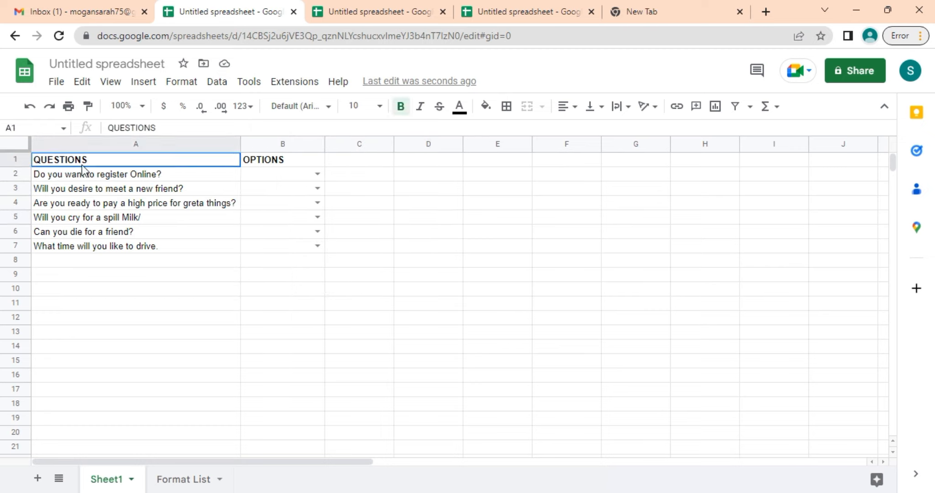
pyautogui.keyDown('shift'); pyautogui.click(282, 158); pyautogui.keyUp('shift')
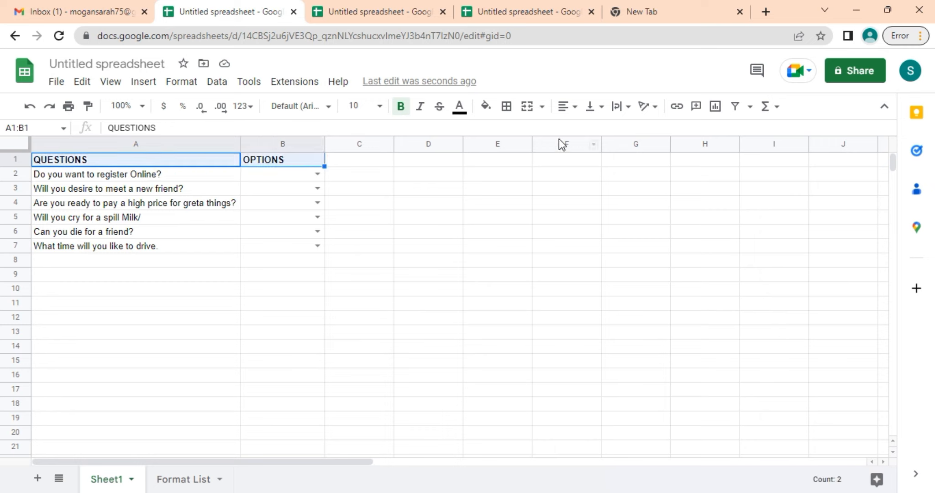
pyautogui.click(485, 106)
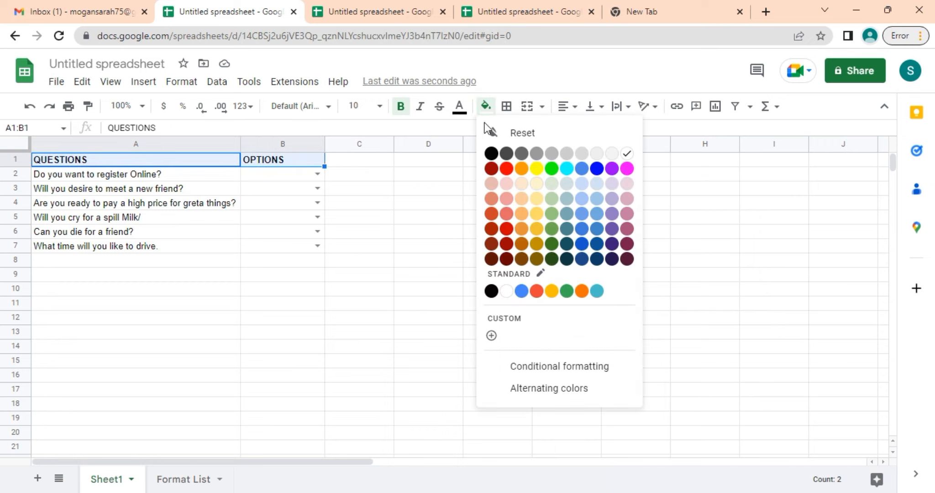
pyautogui.click(551, 169)
pyautogui.click(423, 203)
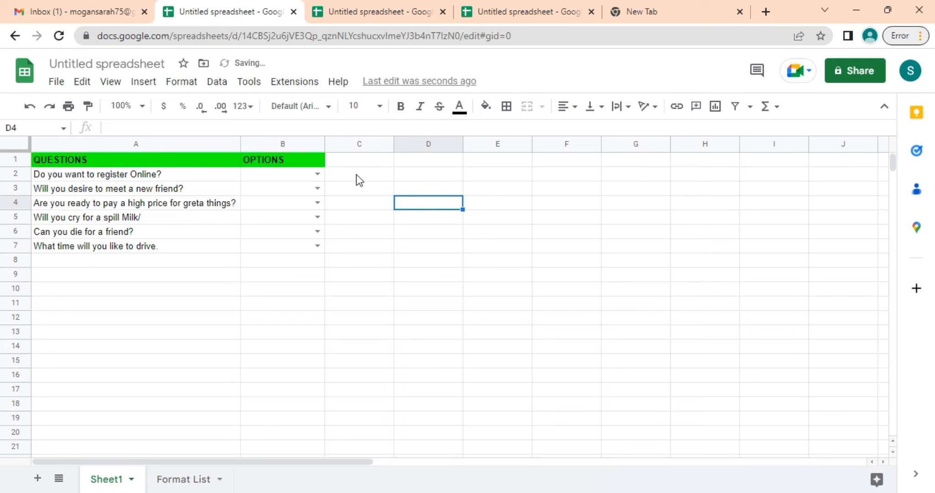
# Step: Fill the dropdown cells B2:B7 with a light salmon red and check the option list in B2
pyautogui.moveTo(271, 173); pyautogui.dragTo(276, 251)
pyautogui.click(485, 106)
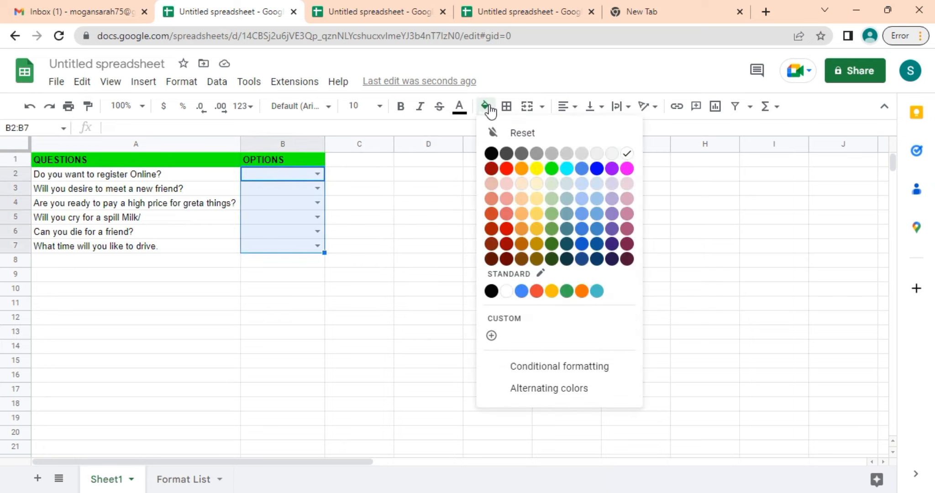
pyautogui.click(494, 202)
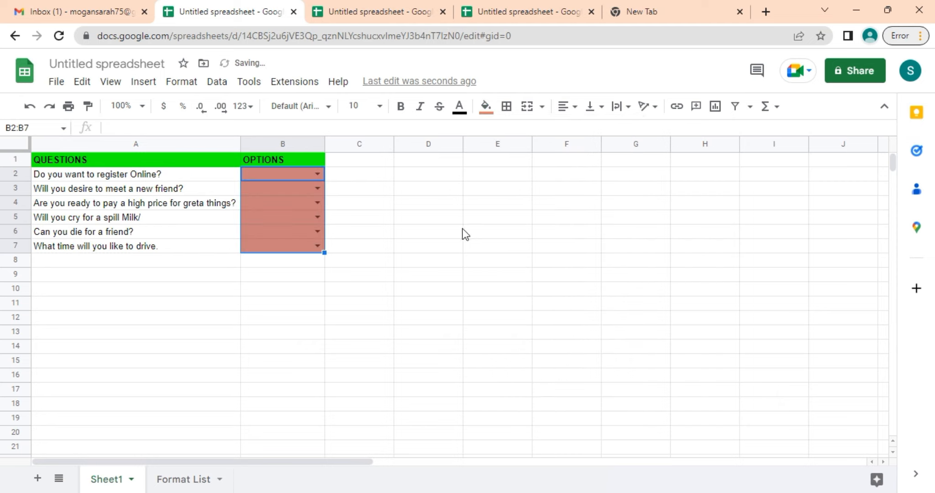
pyautogui.moveTo(465, 232); pyautogui.dragTo(429, 231)
pyautogui.click(318, 173)
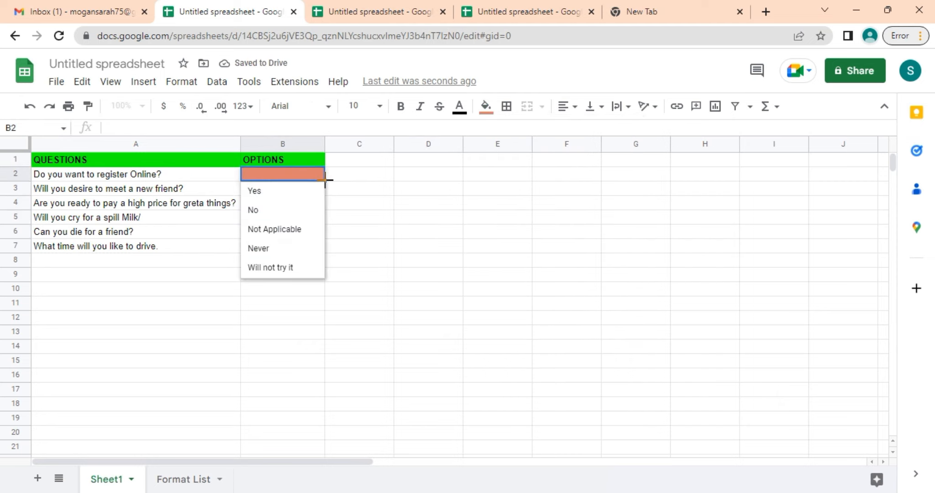
pyautogui.click(615, 219)
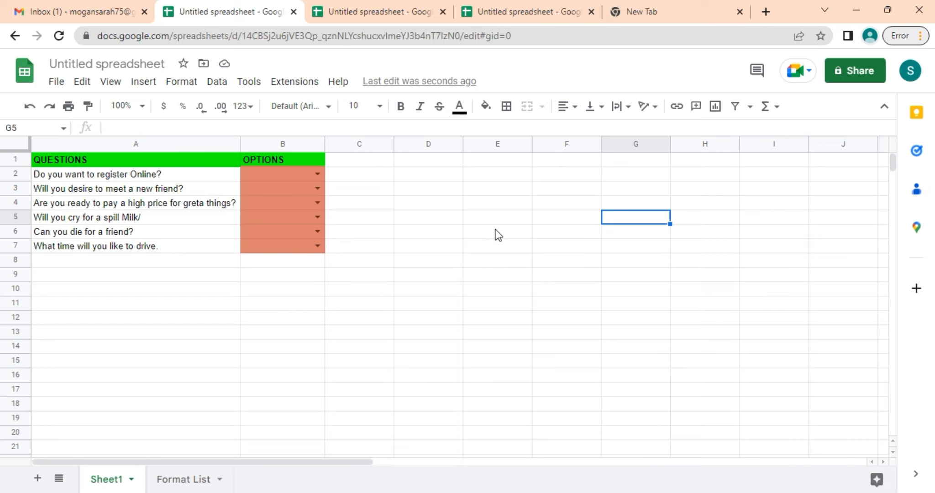
# Step: Answer the first two questions from their dropdowns, choosing Yes in B2 and No in B3
pyautogui.click(317, 173)
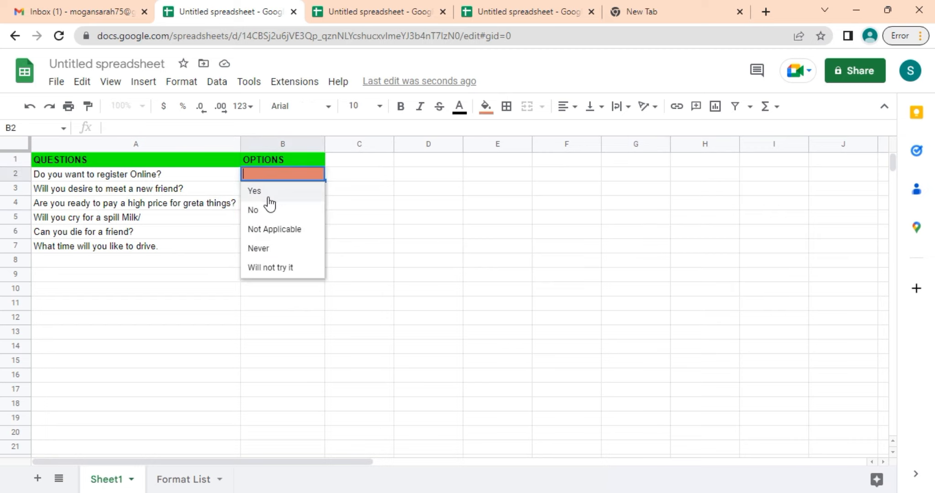
pyautogui.click(264, 191)
pyautogui.click(317, 192)
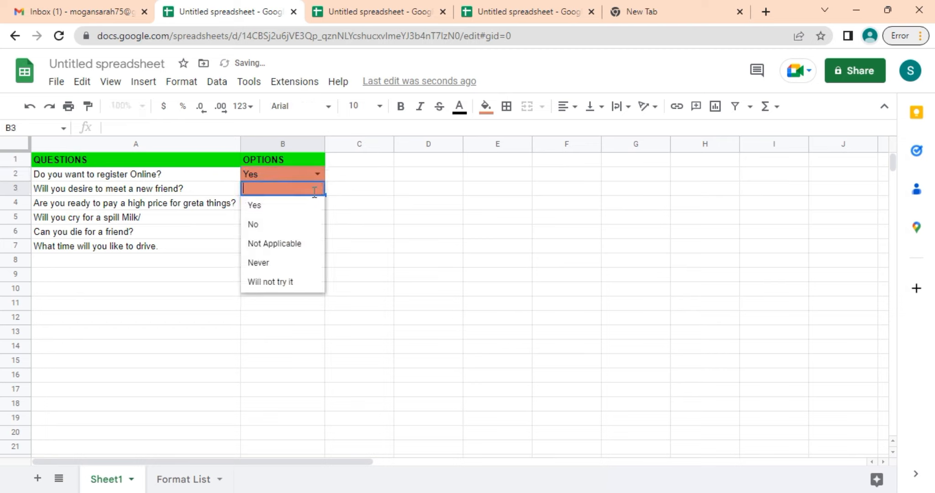
pyautogui.click(253, 224)
# Step: Choose Never from the dropdown in B4 as the answer to the third question
pyautogui.click(317, 203)
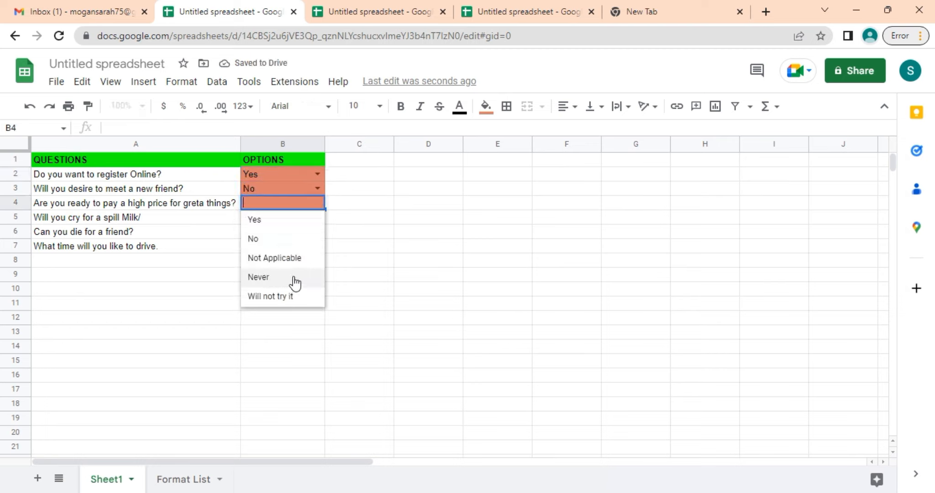
pyautogui.click(266, 274)
pyautogui.click(263, 274)
# Step: Change the answer in B4 to Yes using its dropdown
pyautogui.click(317, 203)
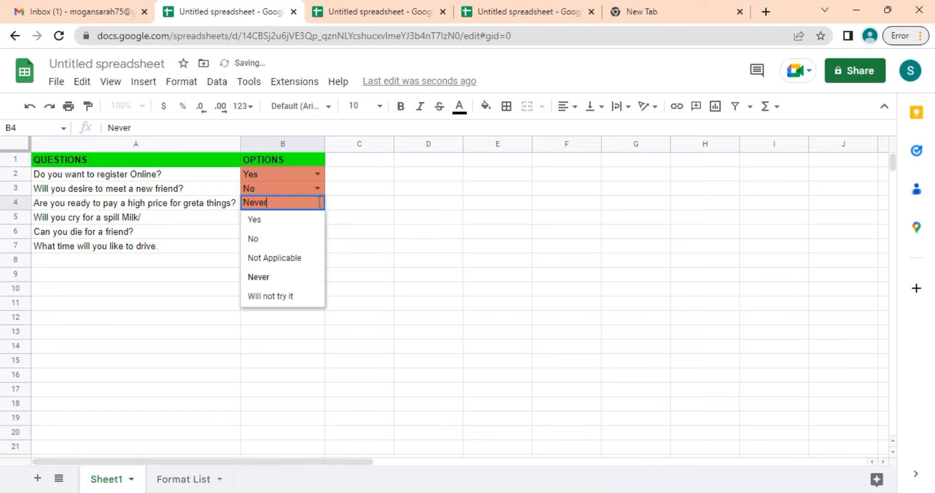
pyautogui.click(253, 219)
pyautogui.click(421, 221)
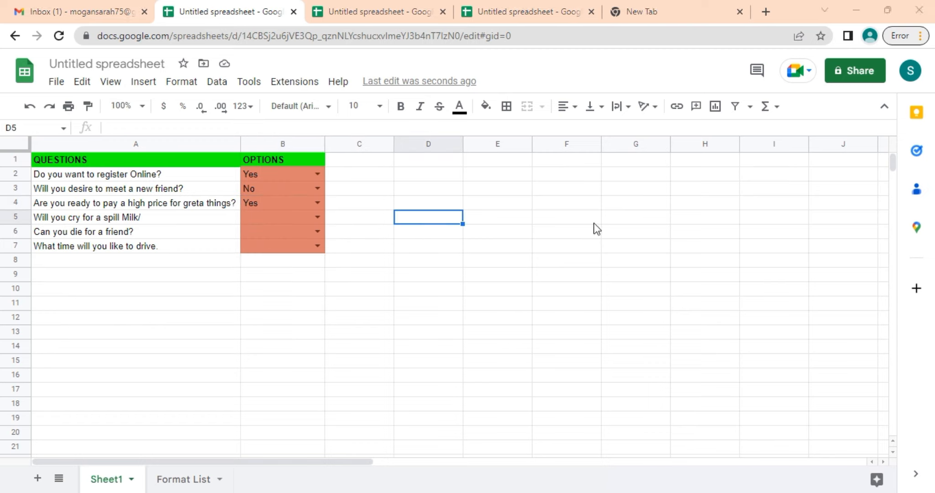